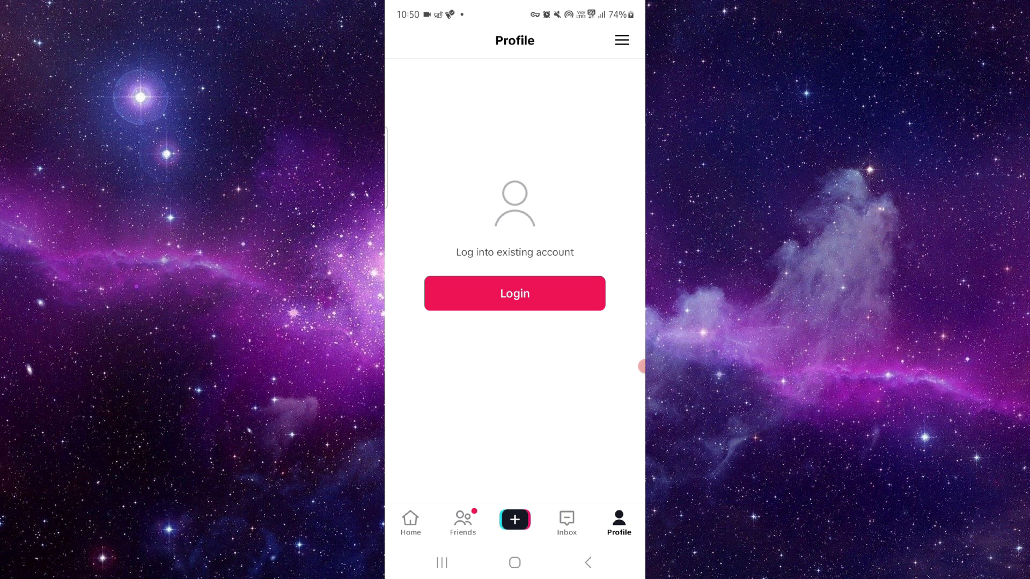
# - From Recents, open TikTok's App info and view its Storage page (1.82 GB total)
pyautogui.click(442, 562)
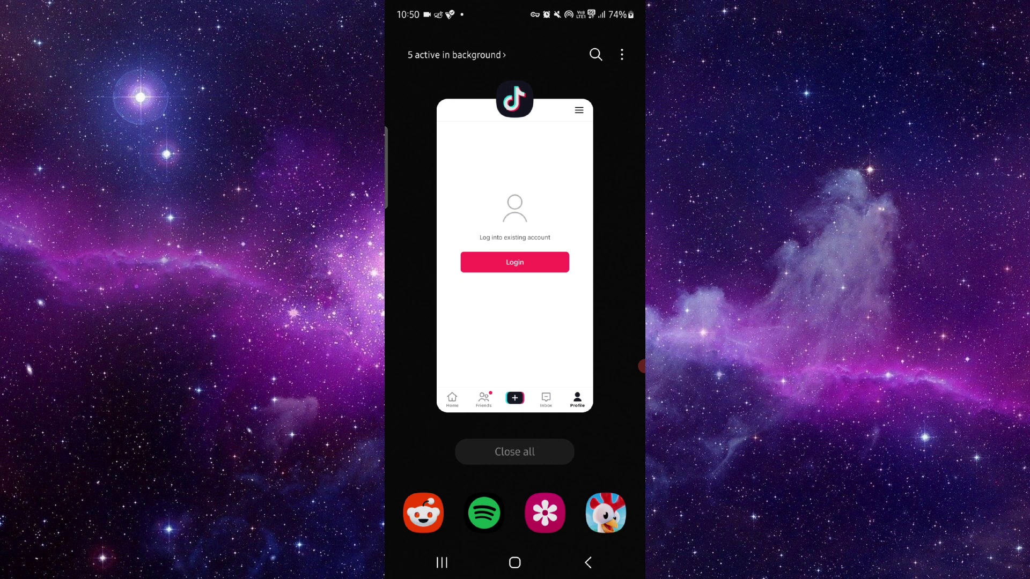
pyautogui.click(514, 100)
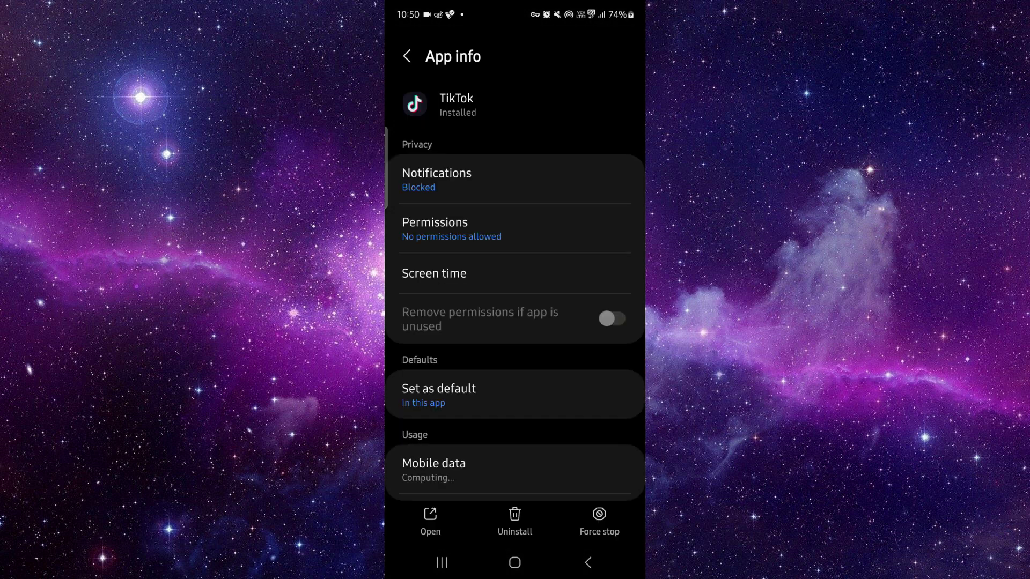
pyautogui.scroll(-5, 516, 322)
pyautogui.click(450, 329)
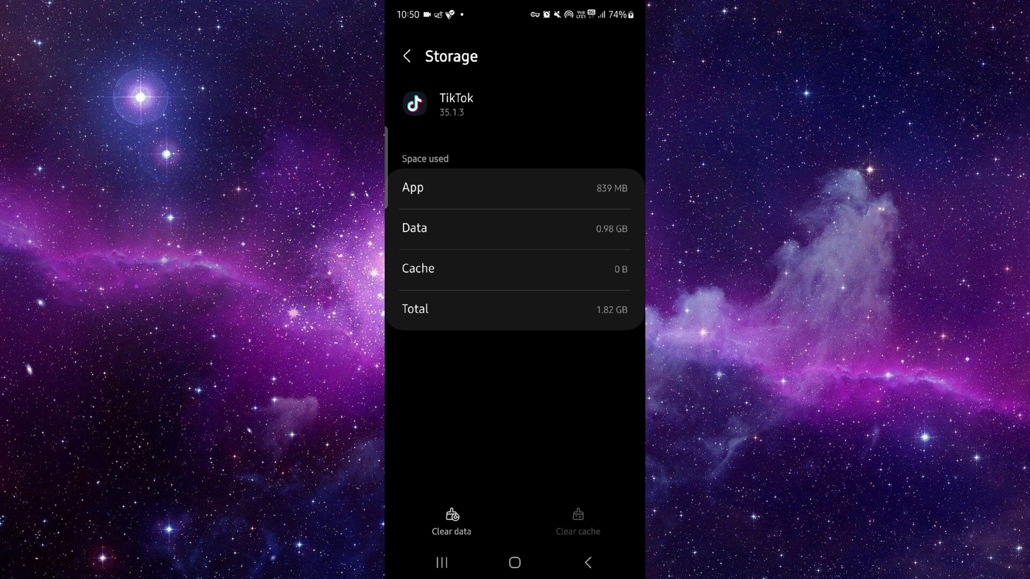
# - Reopen TikTok from its Recents card to reach the logged-out Profile login screen
pyautogui.click(441, 562)
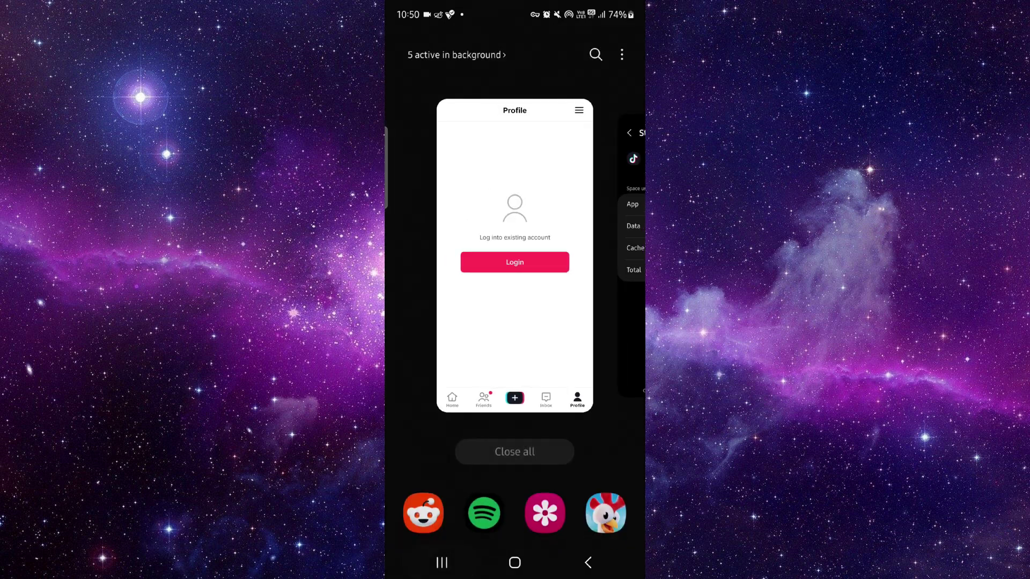
pyautogui.moveTo(563, 266)
pyautogui.mouseDown()
pyautogui.moveTo(451, 265)
pyautogui.moveTo(579, 265)
pyautogui.mouseUp()
pyautogui.click(515, 241)
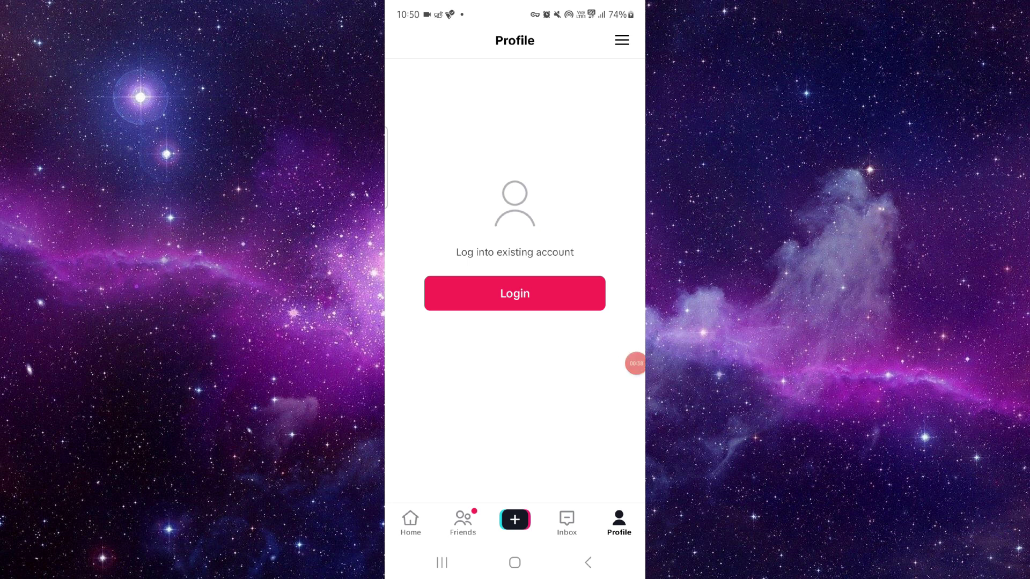
pyautogui.click(639, 364)
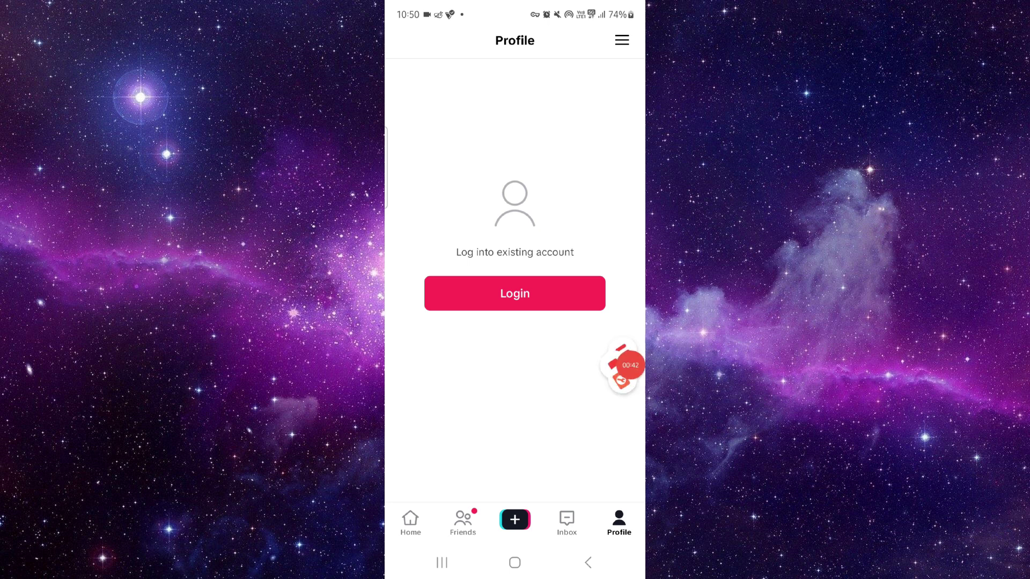